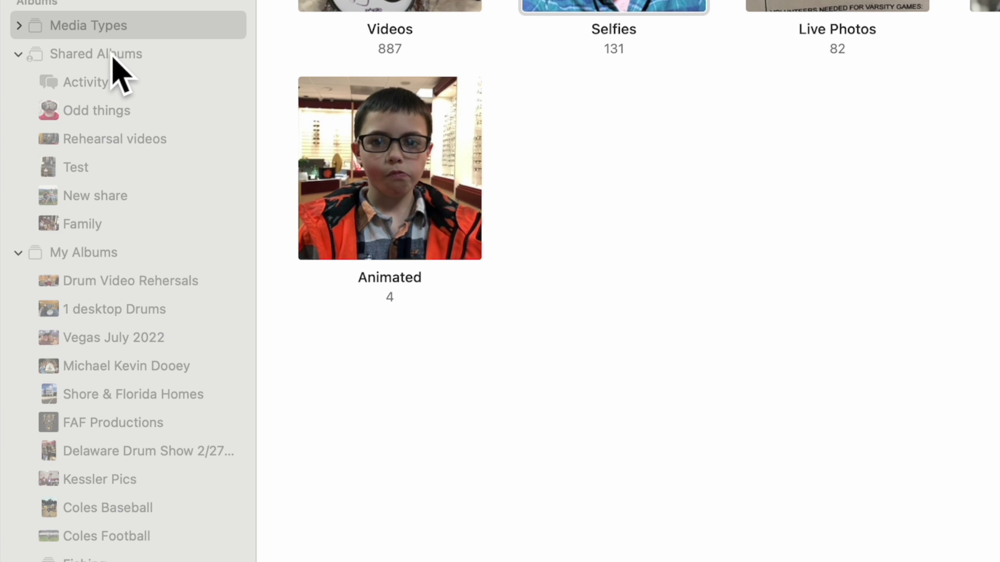
Create a new shared album titled 'items for sale' and bring up the invitee contacts picker.
left_click(112, 56)
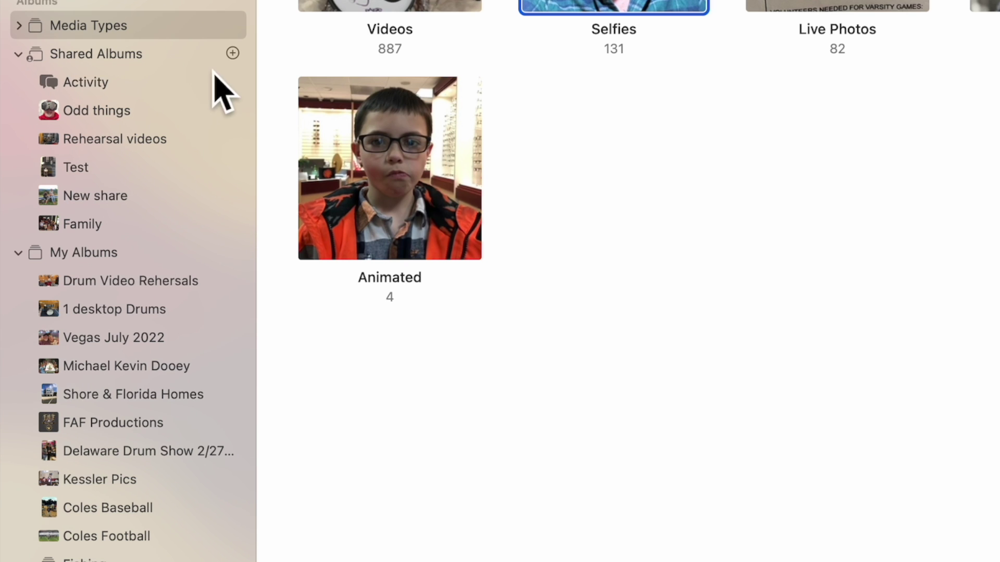
left_click(232, 54)
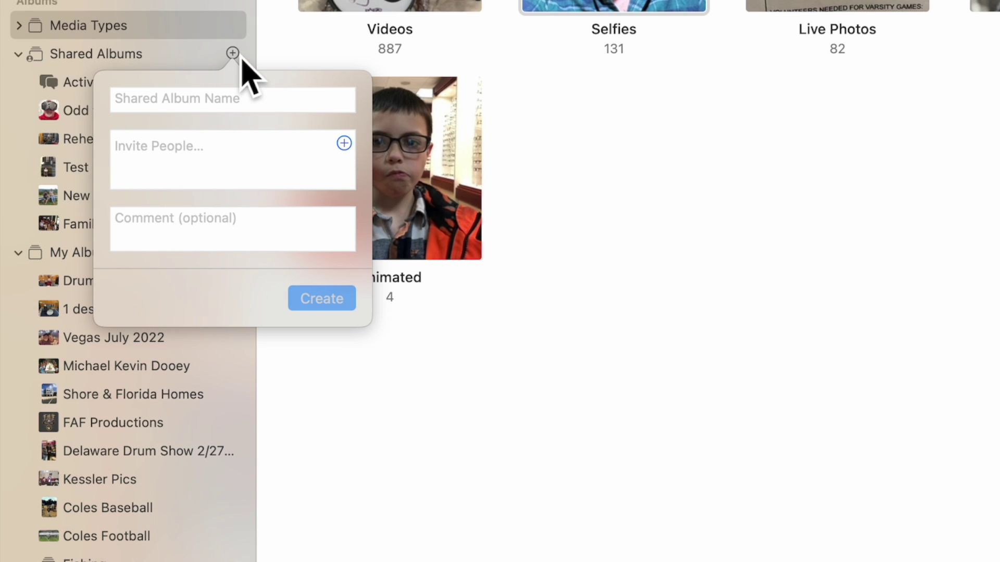
type("ite")
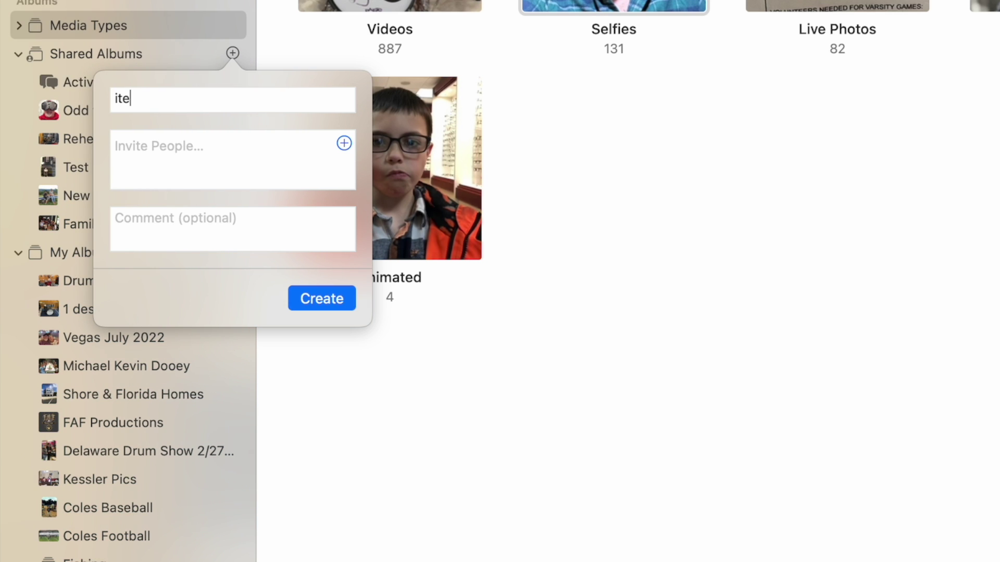
type("ms for sale")
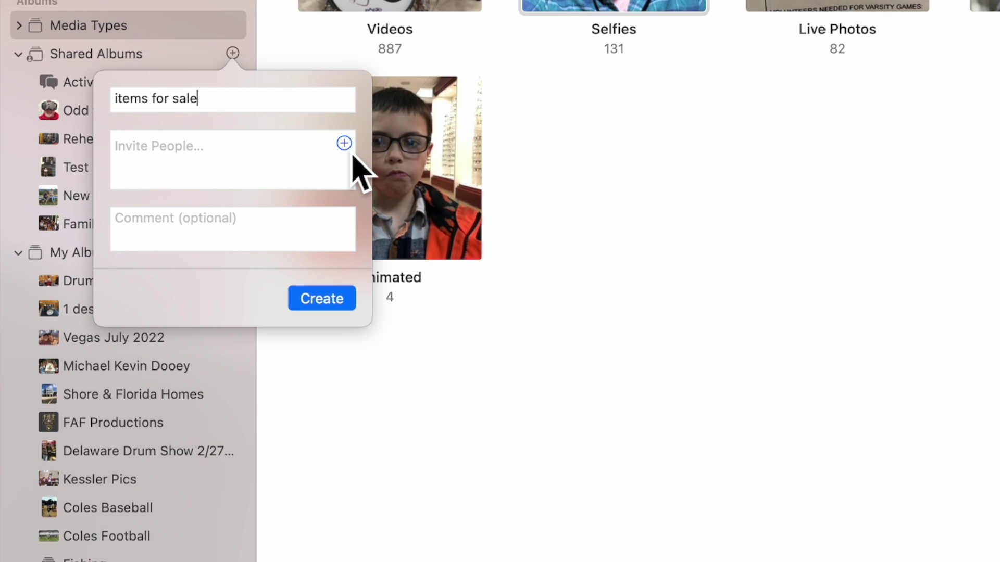
left_click(353, 155)
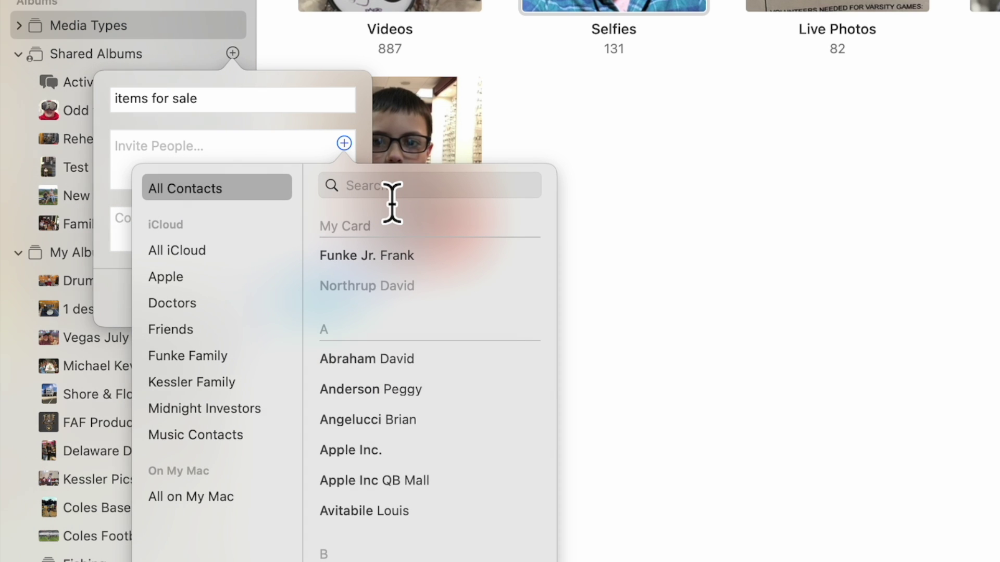
Search the contacts and add the matching contact as the album's invitee.
type("will")
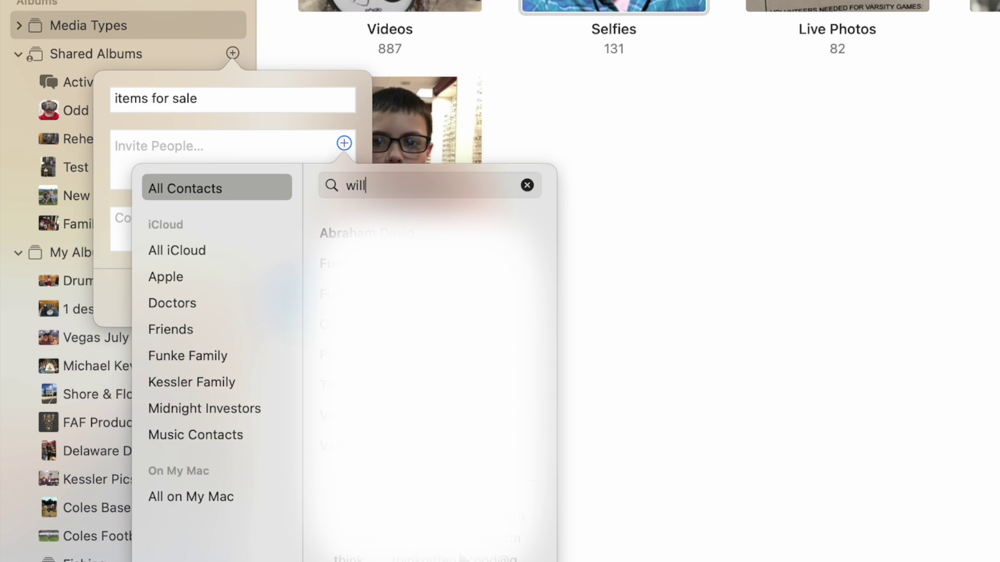
key("Return")
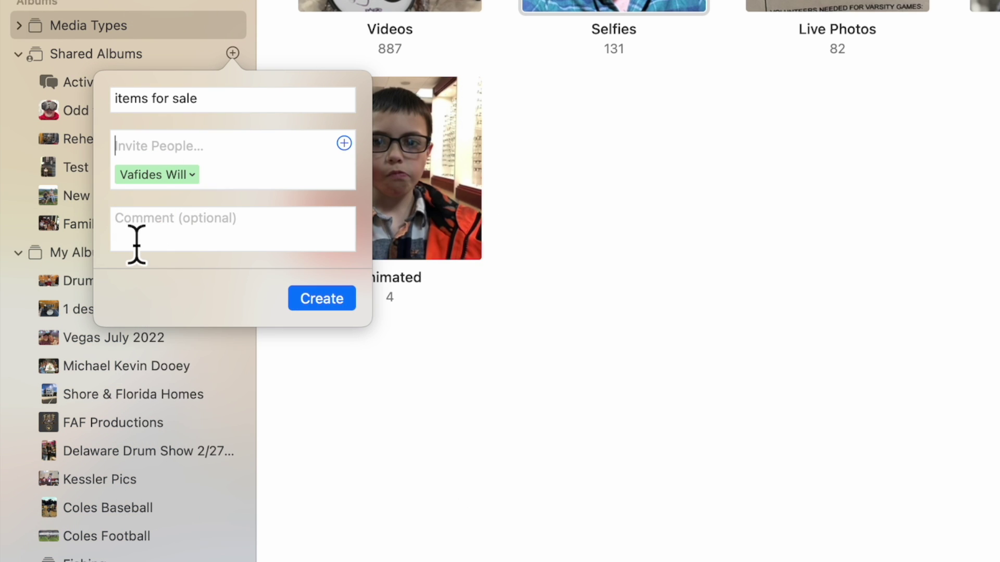
left_click(138, 242)
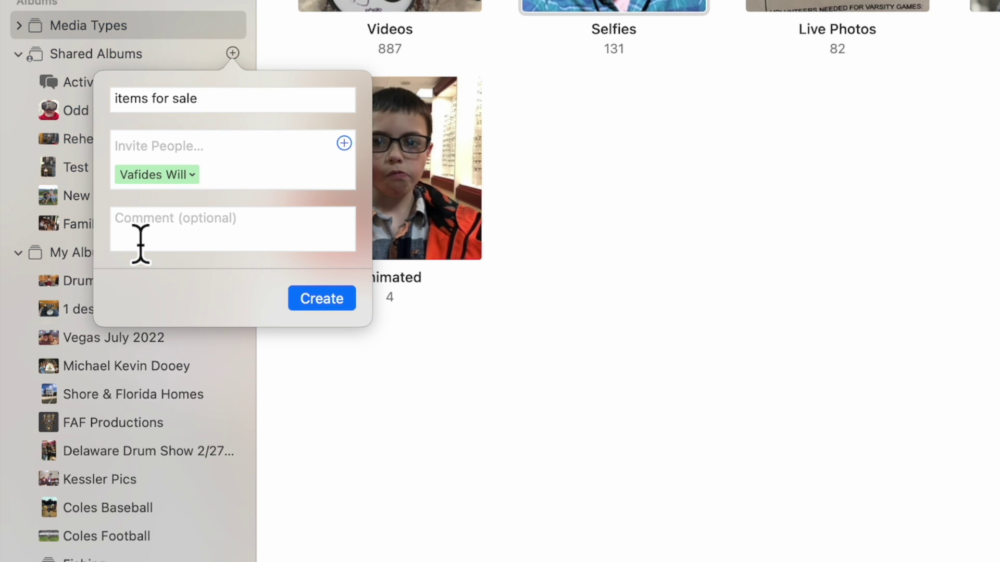
Enter the comment 'this is the shared album we spoke about' and create the album.
type("this")
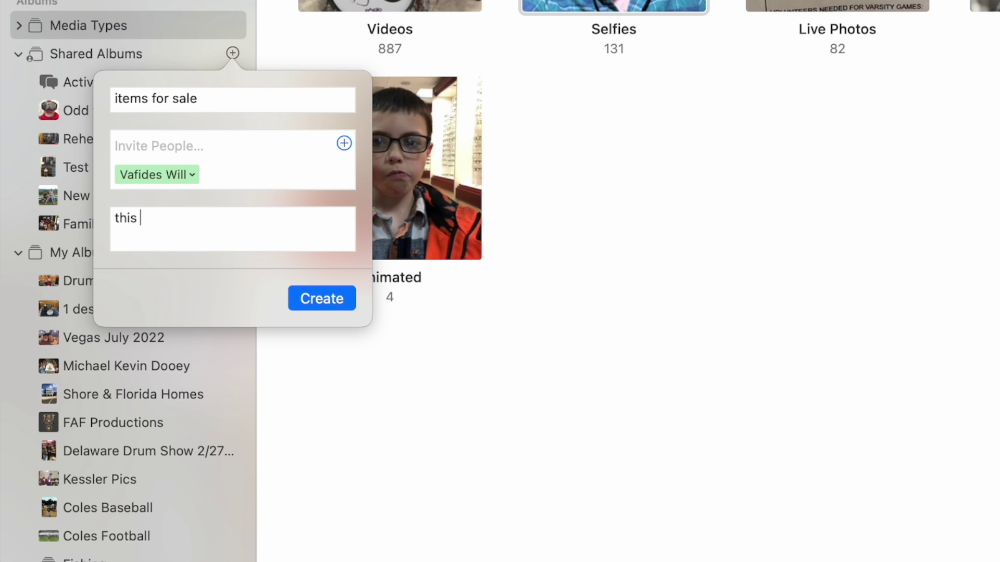
type(" is")
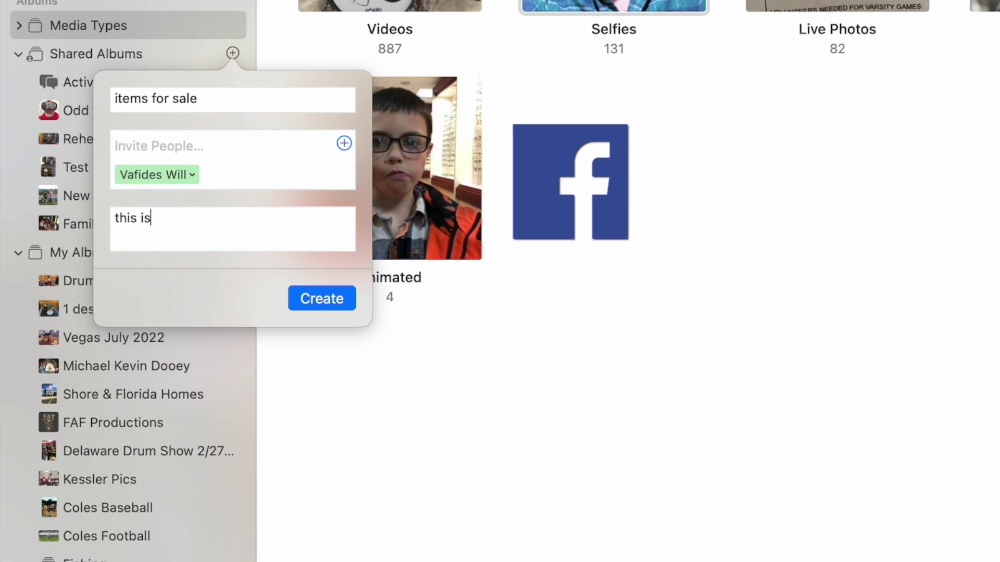
type(" the sha")
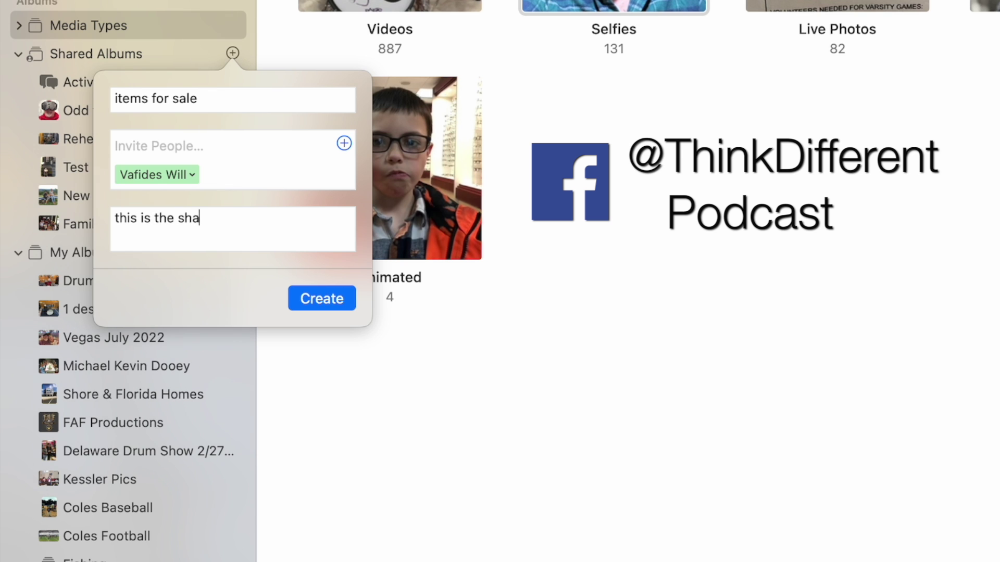
type("red album we spoke about")
left_click(333, 311)
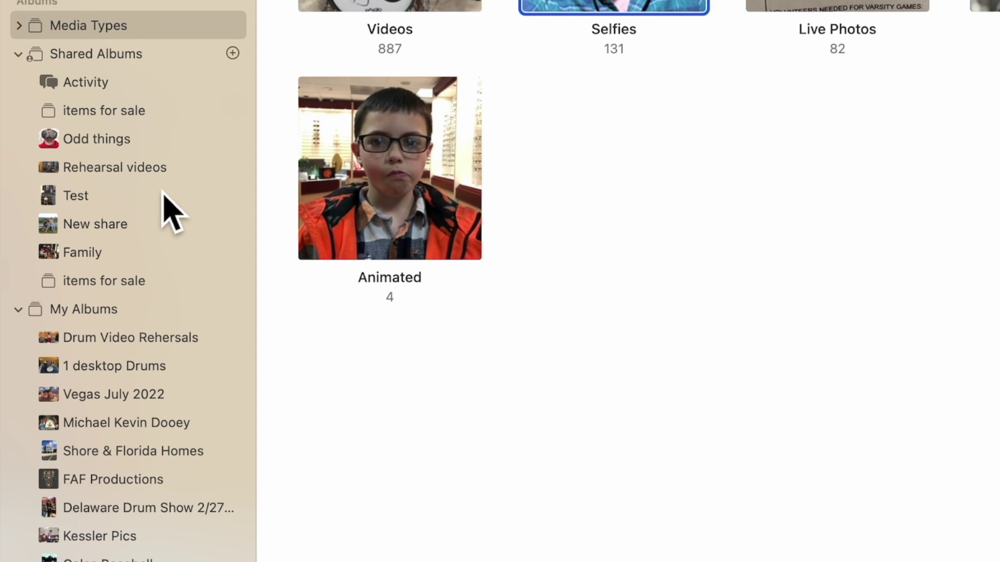
left_click(116, 112)
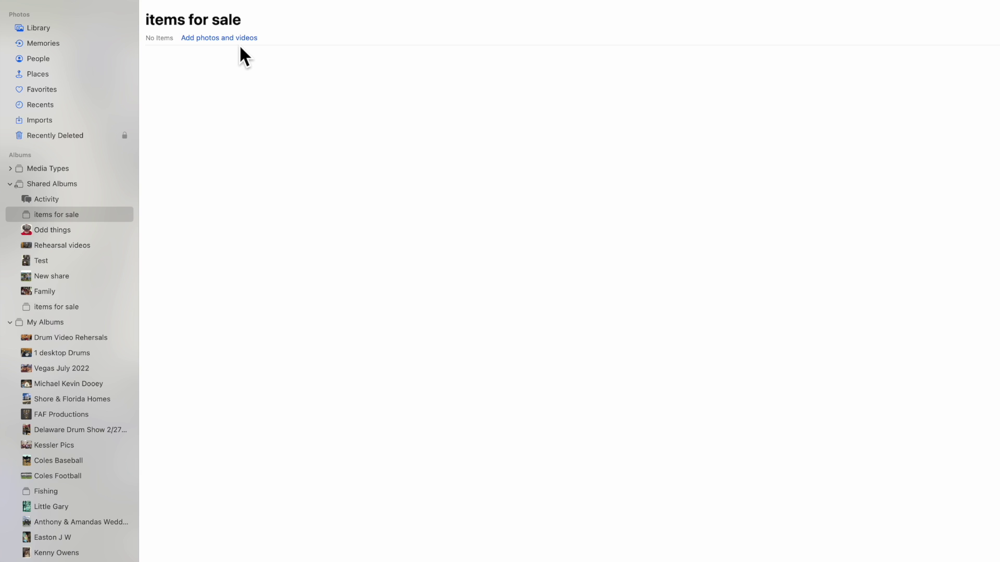
Select IMG_0721, IMG_0722, IMG_0723, IMG_0617, IMG_0719 and IMG_0718.PNG to add to the album.
left_click(217, 41)
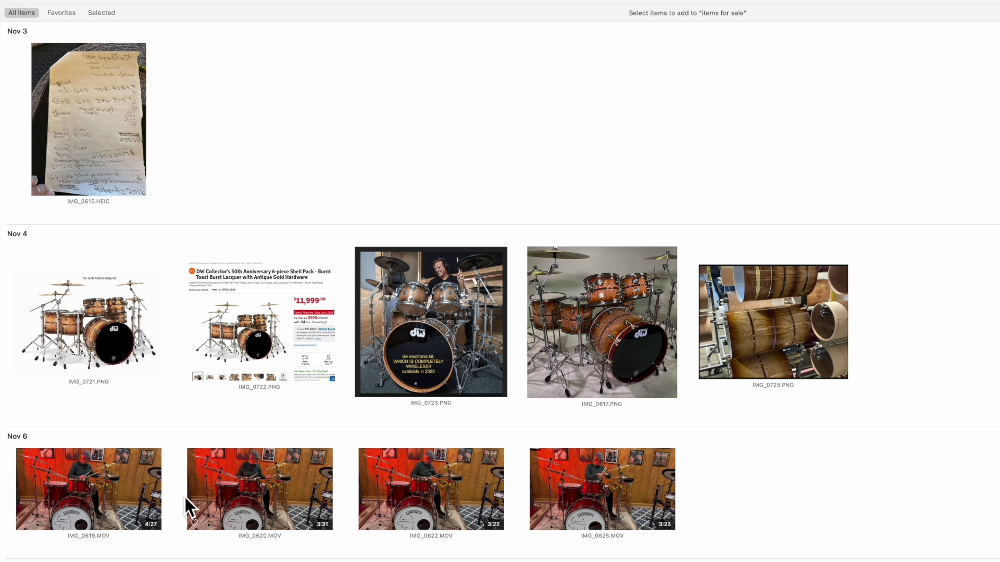
left_click(94, 342)
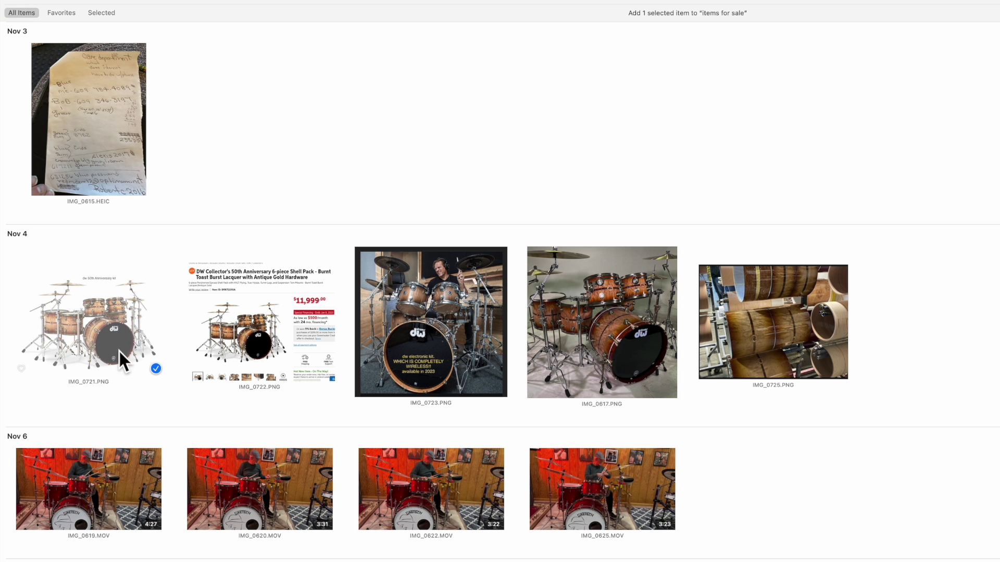
left_click(253, 342)
left_click(427, 353)
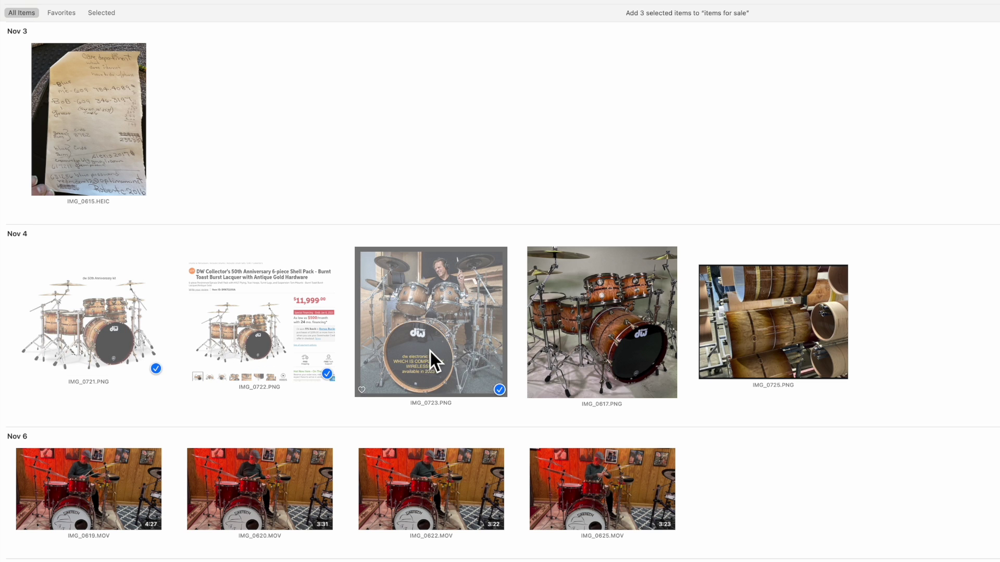
left_click(619, 353)
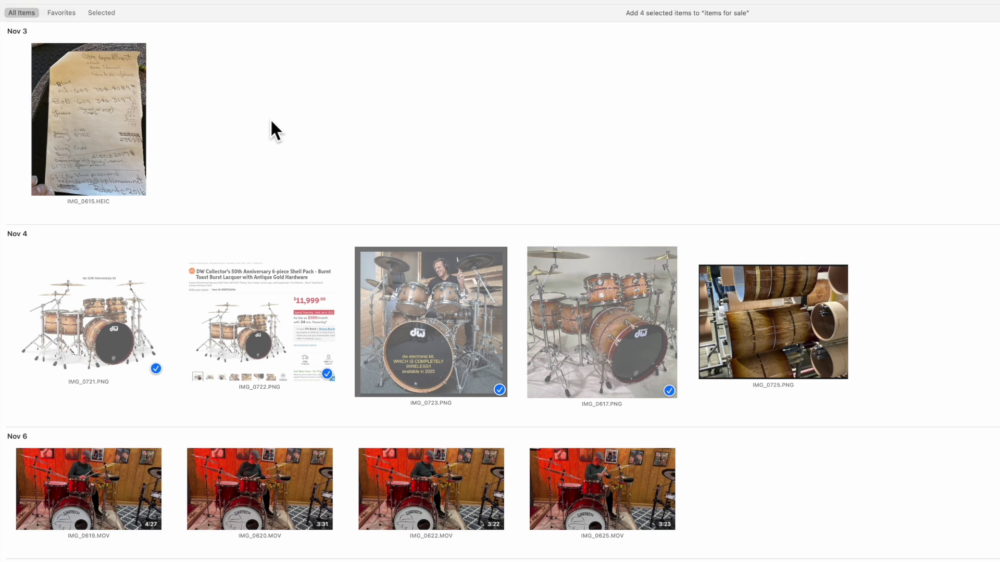
scroll(269, 117, "up", 15)
scroll(271, 120, "up", 15)
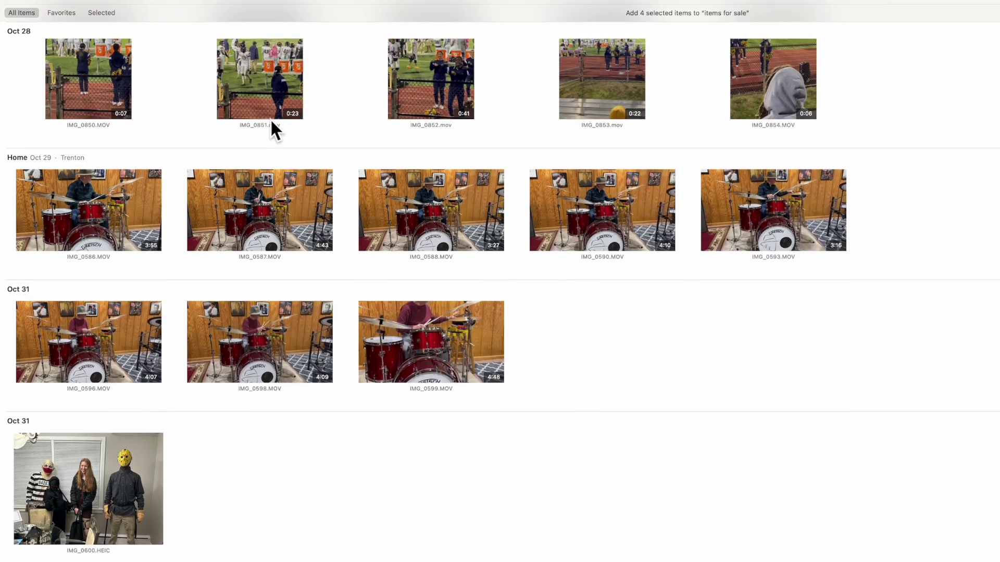
scroll(270, 118, "up", 8)
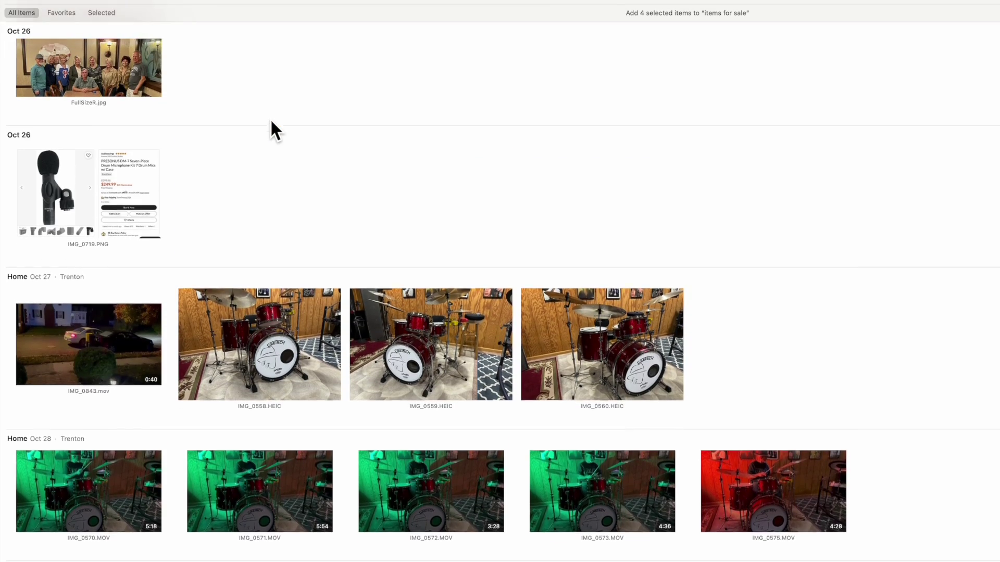
left_click(82, 289)
scroll(80, 286, "up", 8)
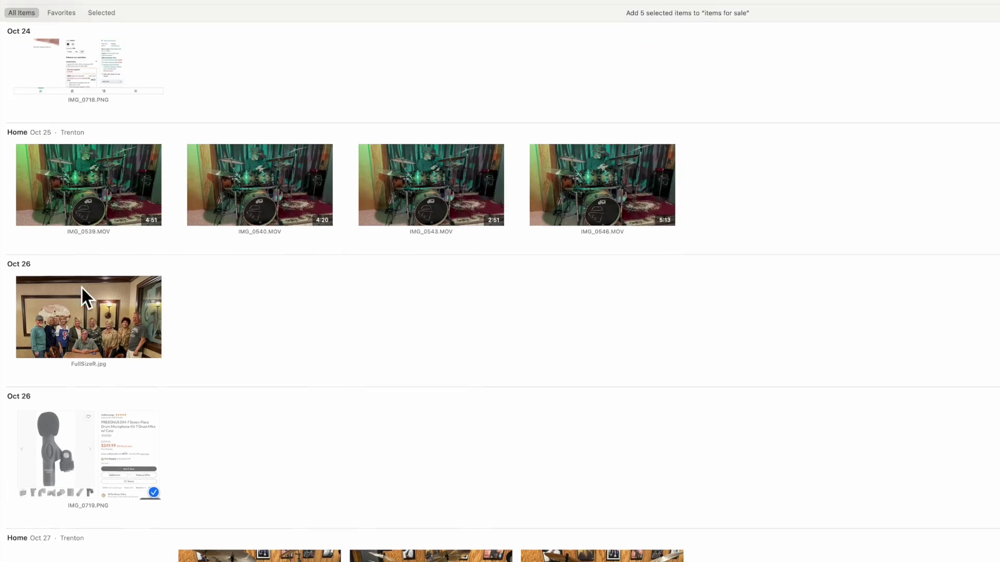
left_click(88, 182)
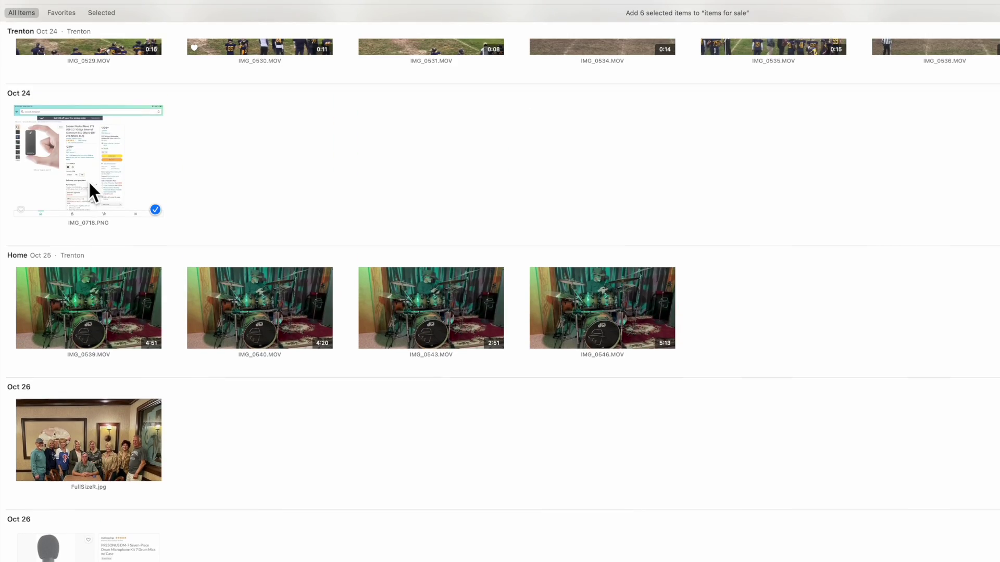
Also select IMG_0458, IMG_0426, IMG_0427, IMG_0428, IMG_0429 and IMG_0432.
scroll(90, 187, "up", 8)
scroll(90, 200, "up", 10)
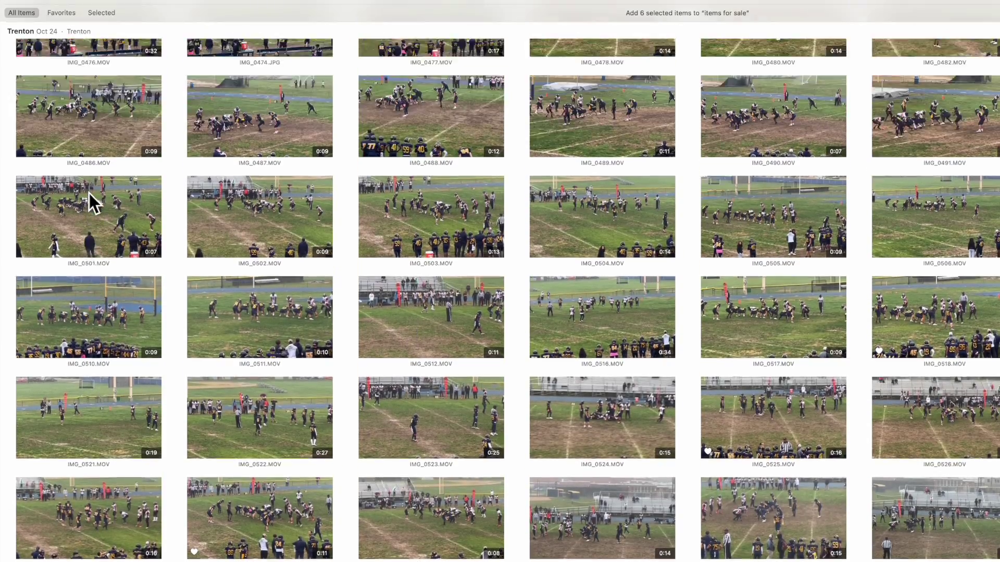
scroll(89, 193, "up", 10)
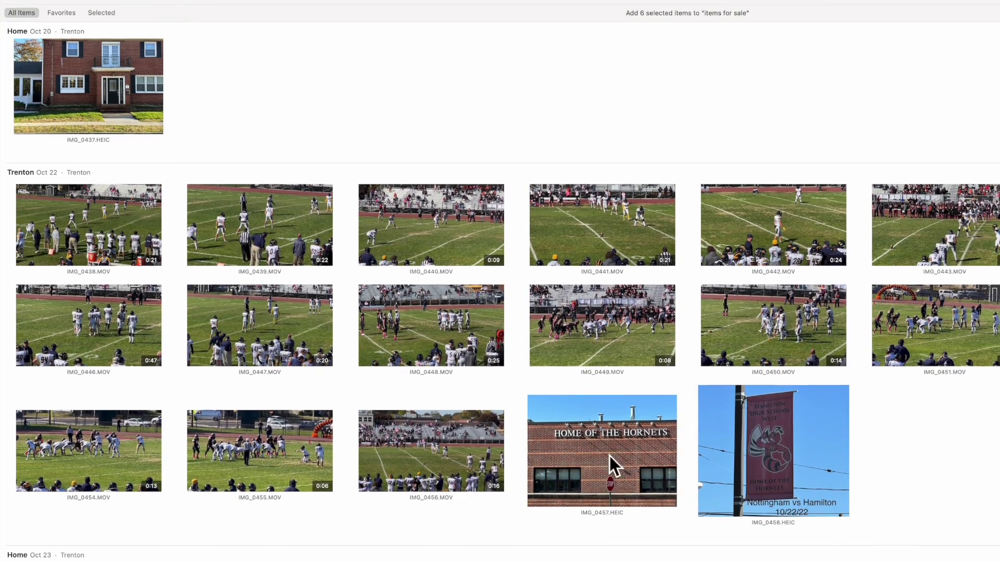
left_click(780, 497)
scroll(788, 485, "up", 3)
scroll(786, 464, "up", 6)
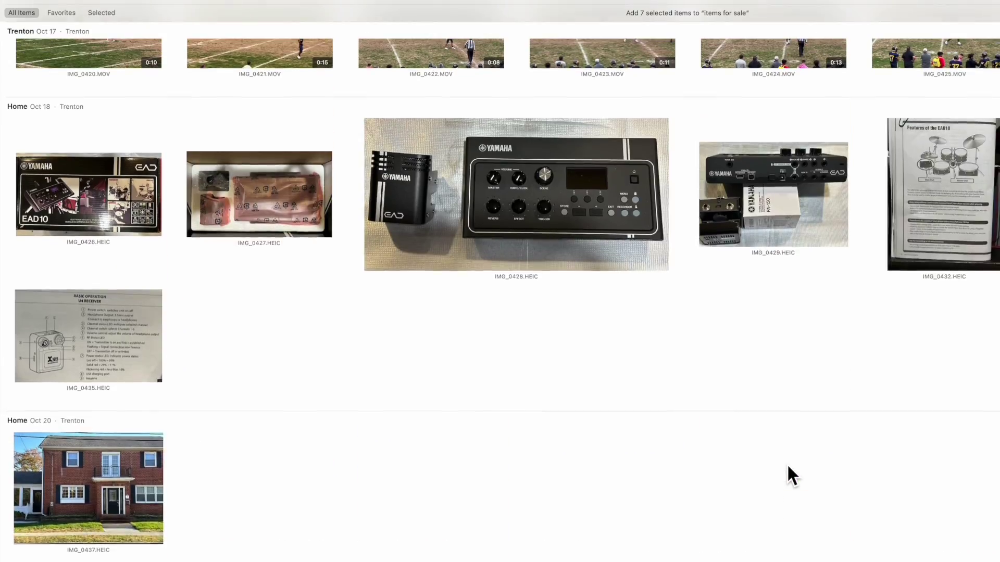
left_click(52, 295)
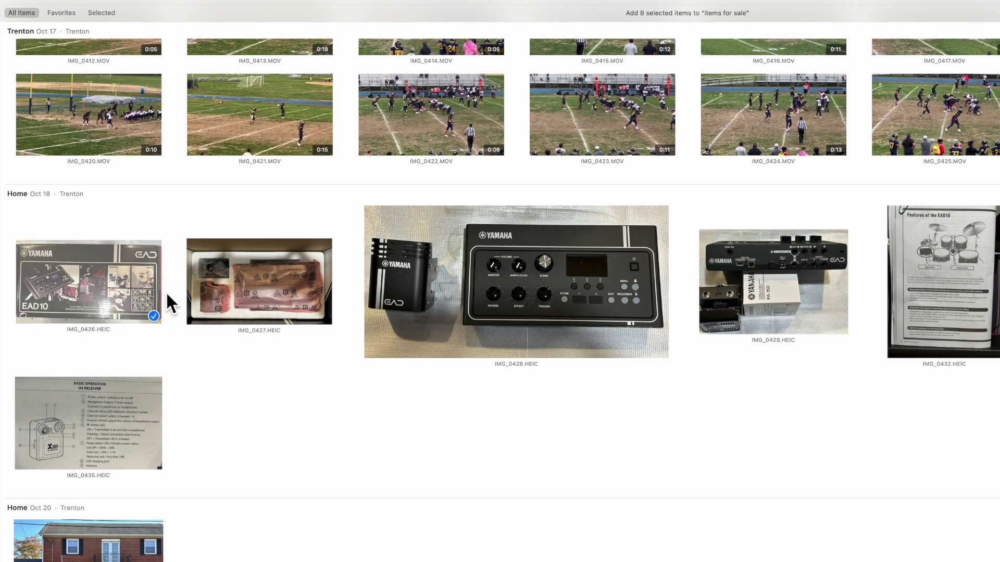
left_click(262, 314)
left_click(542, 326)
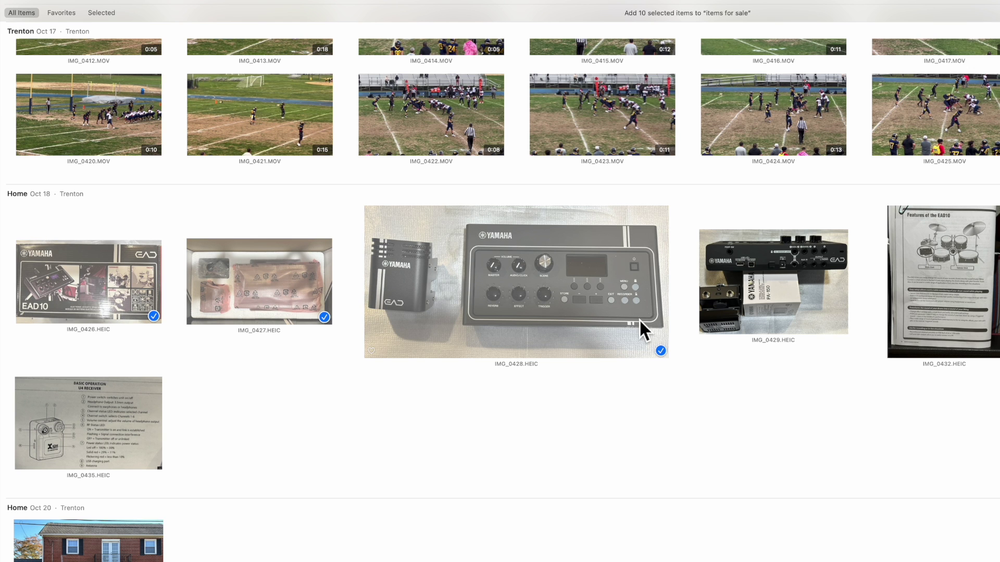
left_click(795, 302)
left_click(953, 324)
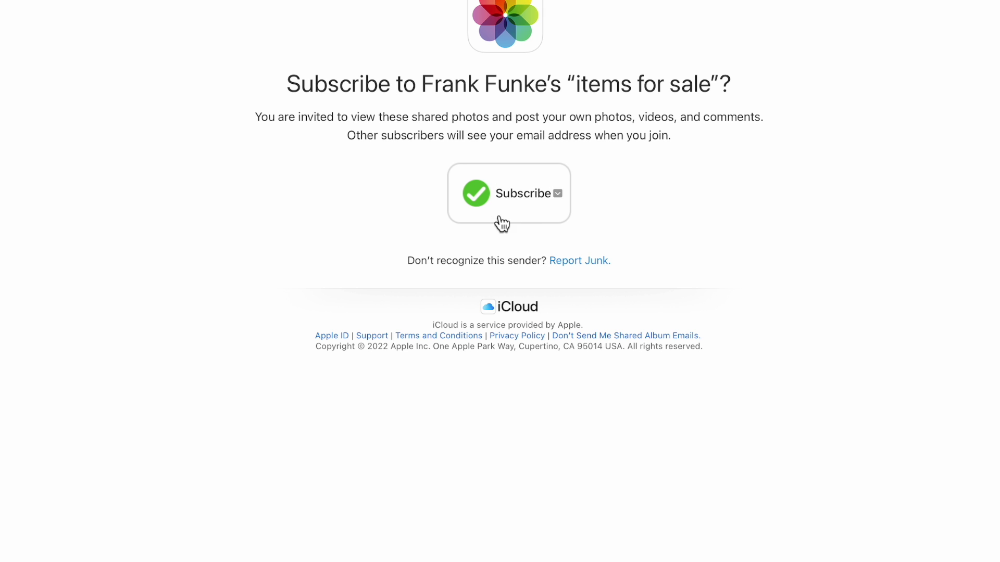
Subscribe to the 'items for sale' shared album from the iCloud invitation page.
left_click(531, 213)
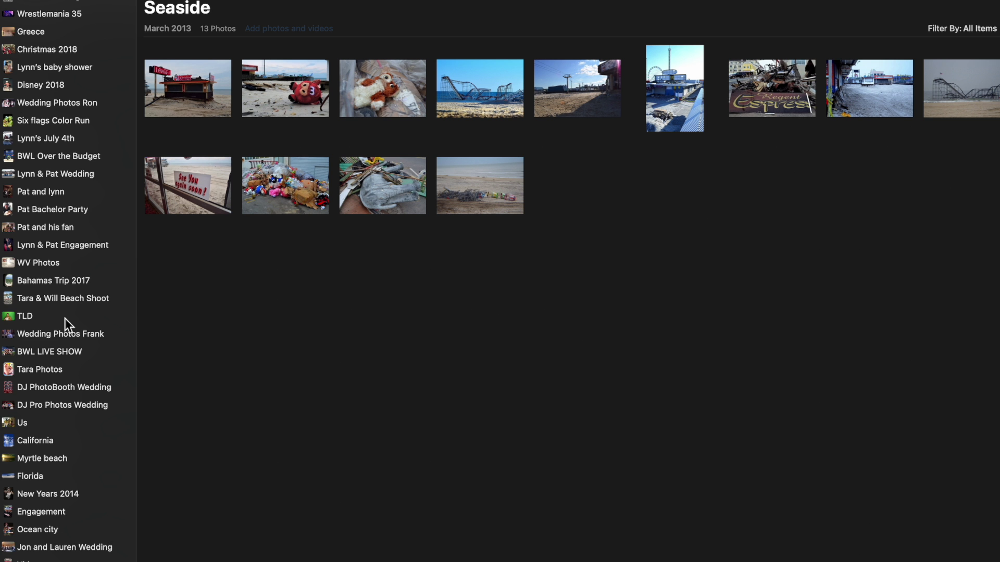
scroll(64, 317, "up", 3)
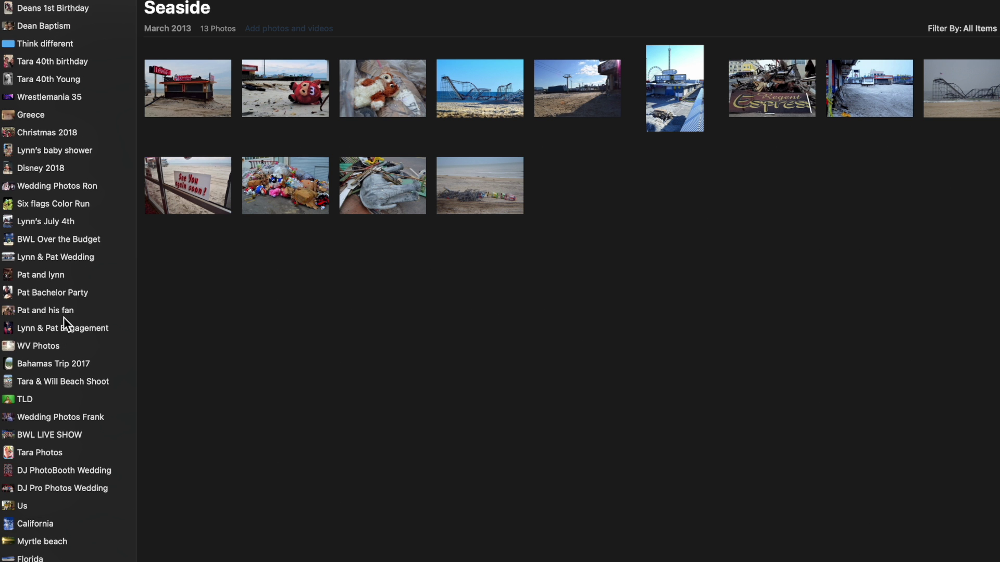
scroll(64, 317, "up", 10)
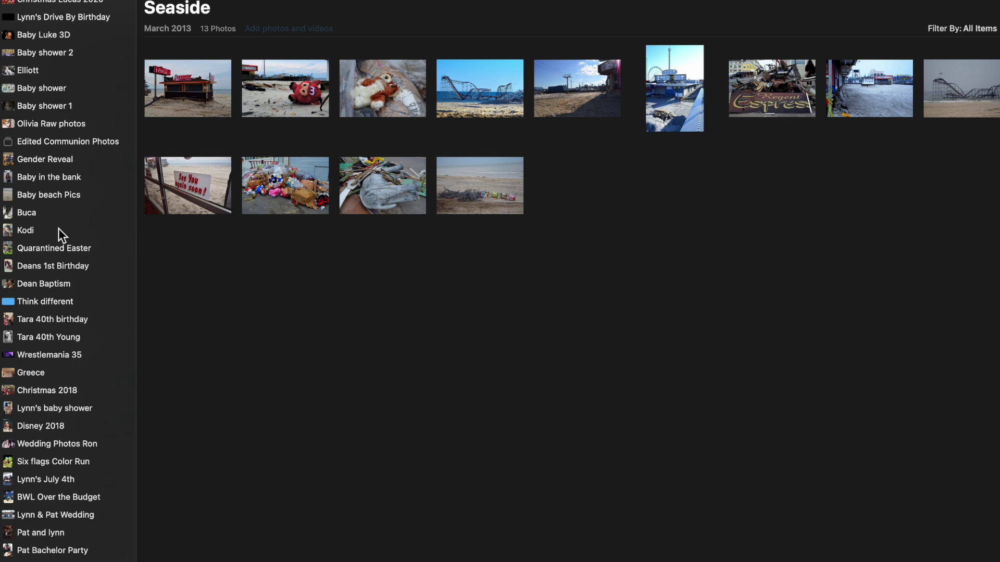
scroll(91, 336, "up", 1)
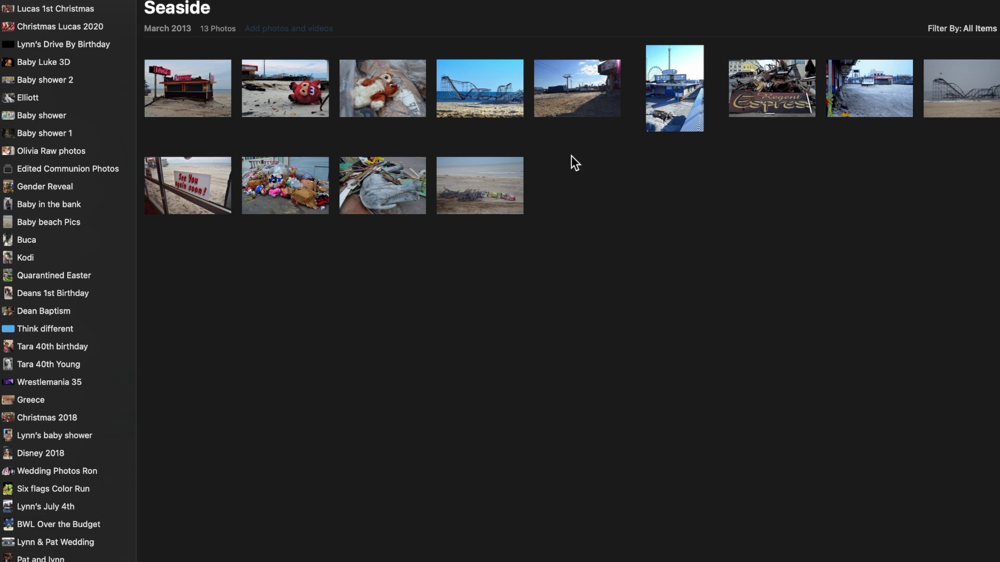
double_click(459, 88)
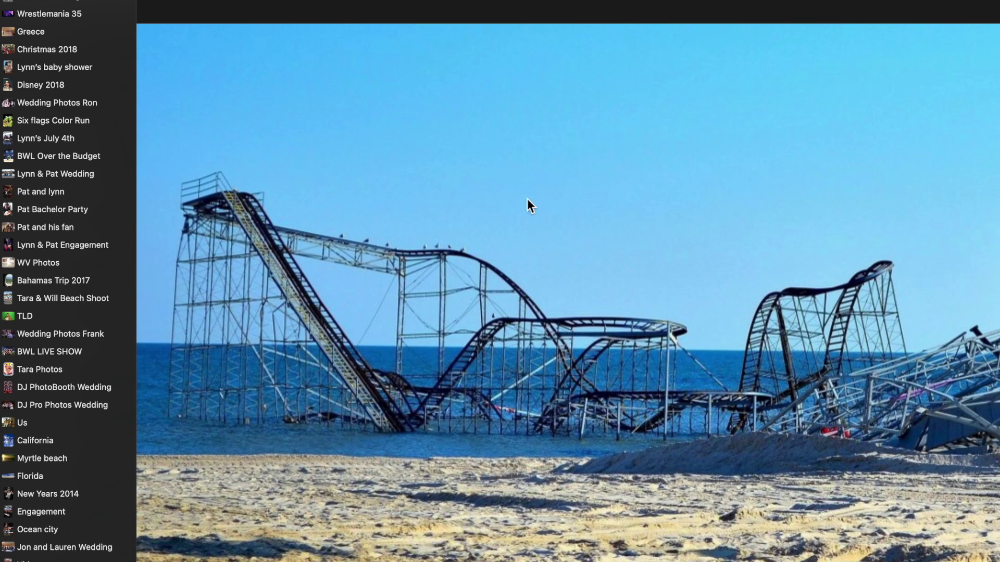
key("Escape")
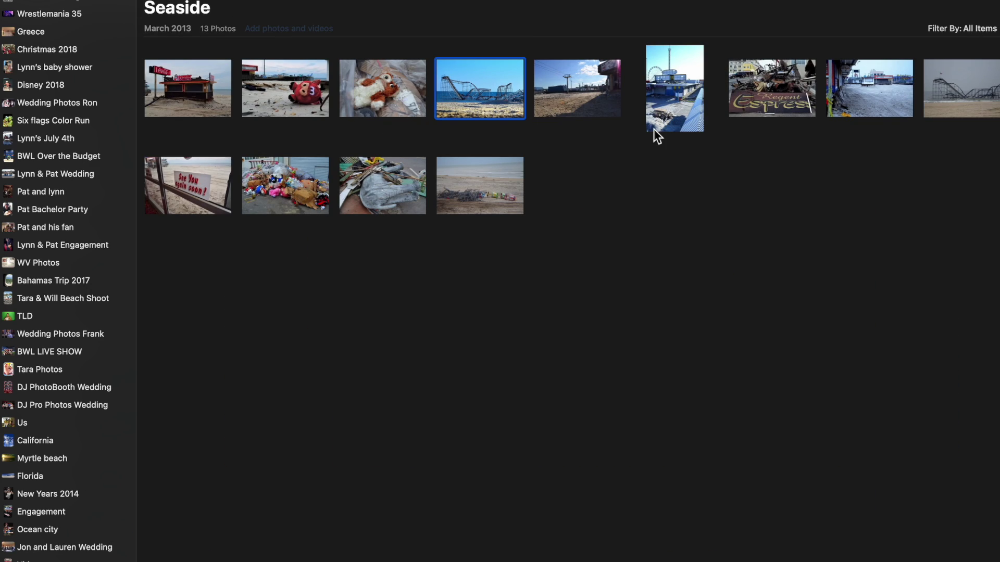
double_click(576, 88)
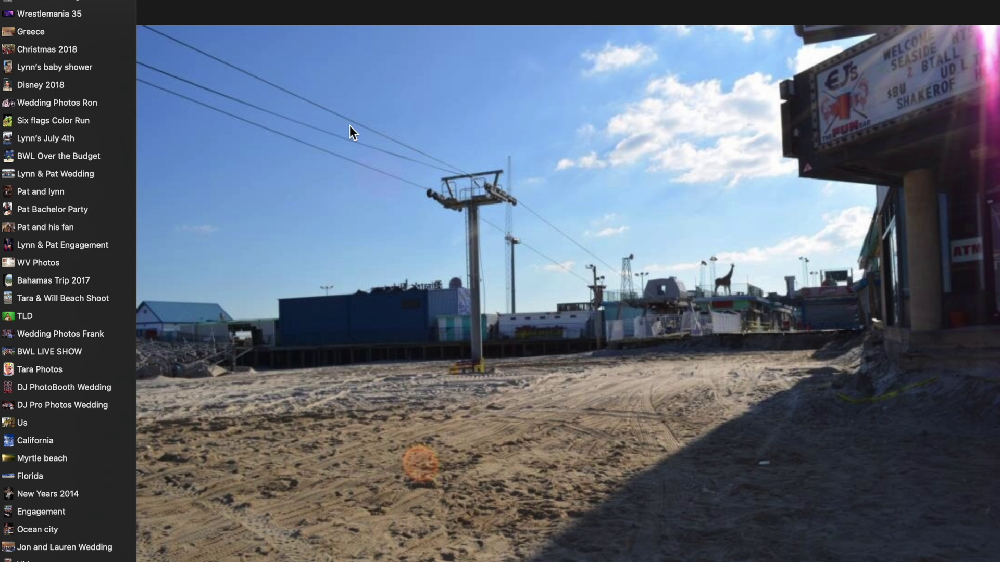
key("Escape")
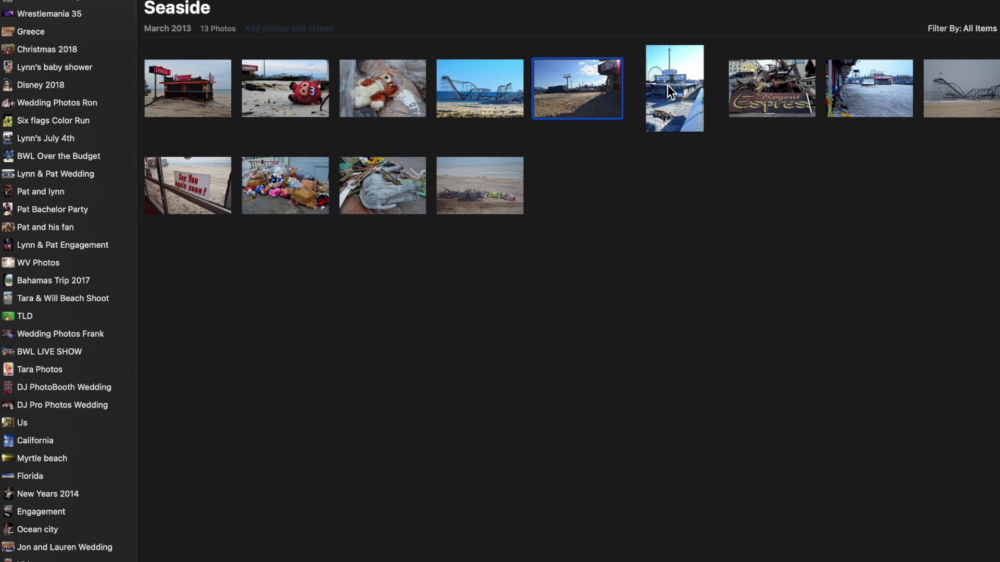
double_click(160, 81)
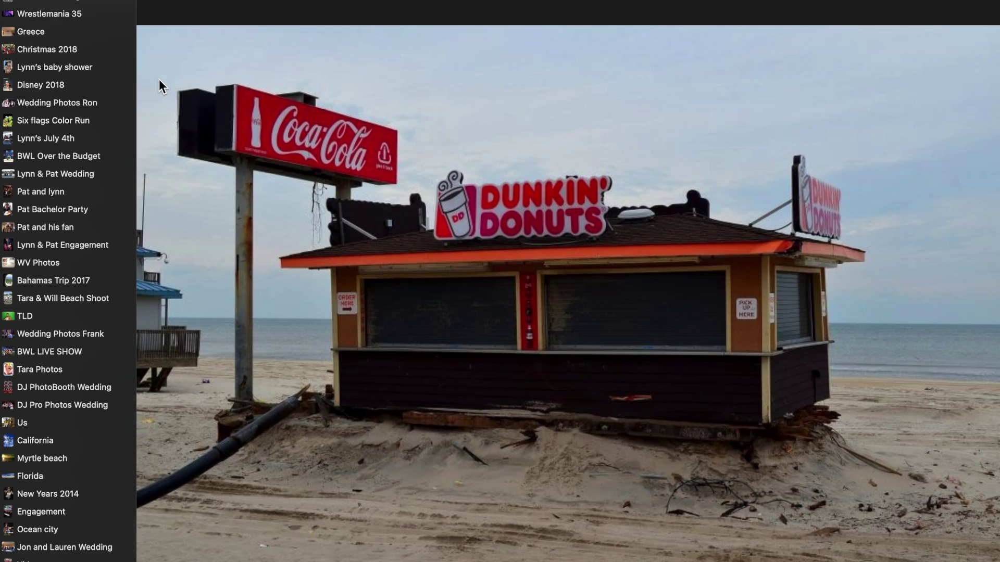
key("Escape")
Accept the 'items for sale' invitation from the shared albums Activity feed.
scroll(240, 99, "up", 15)
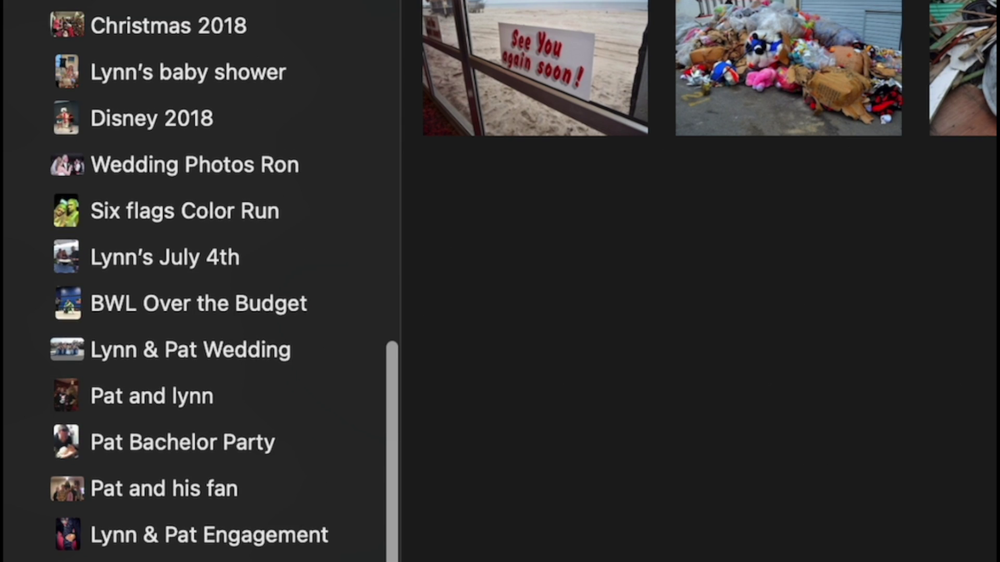
scroll(141, 273, "up", 10)
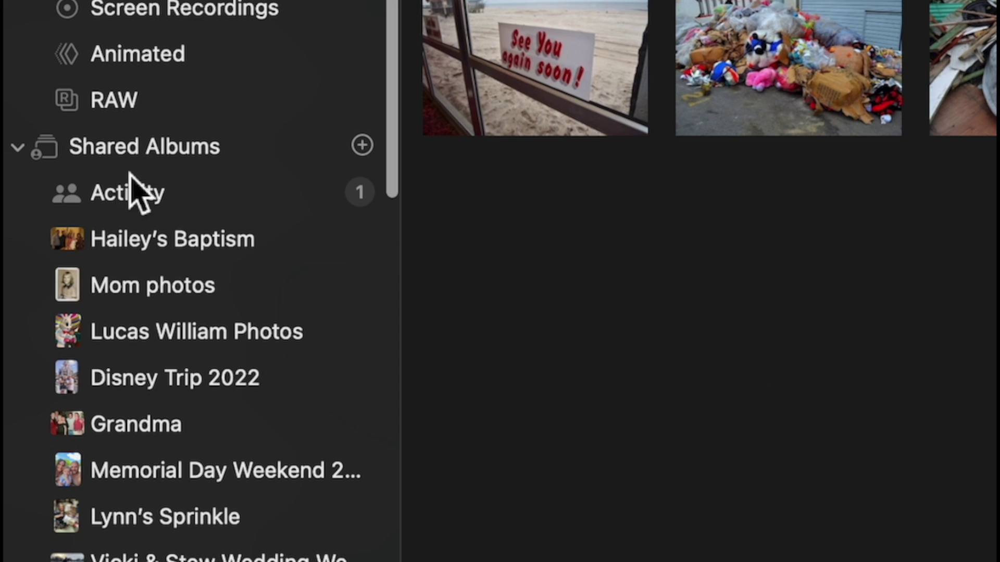
left_click(132, 201)
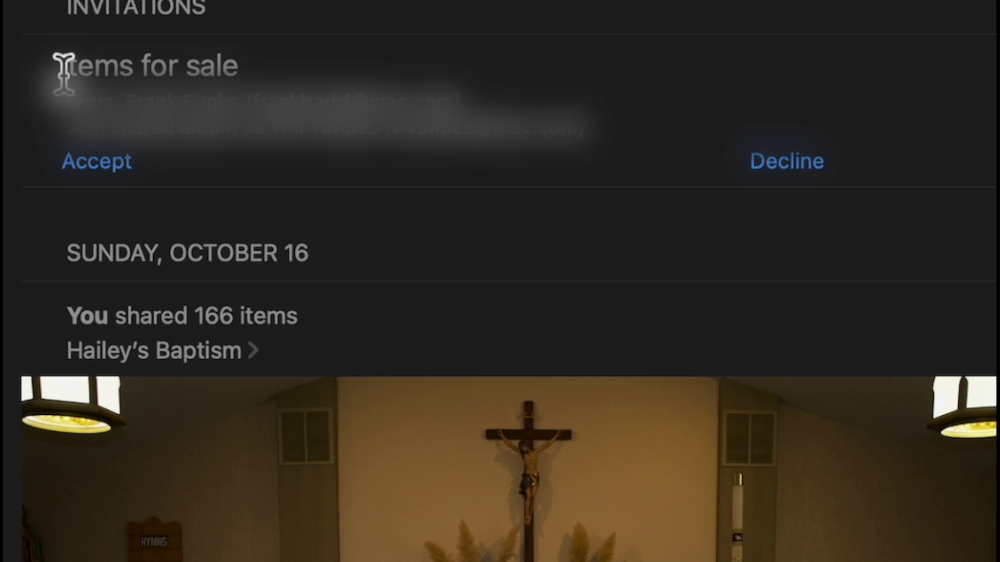
left_click_drag(64, 72, 279, 83)
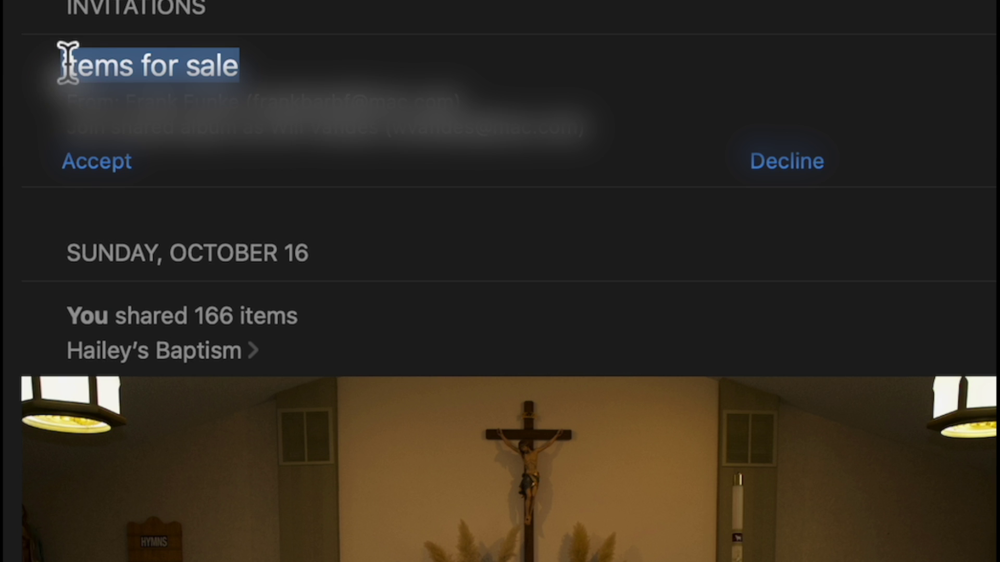
left_click(265, 176)
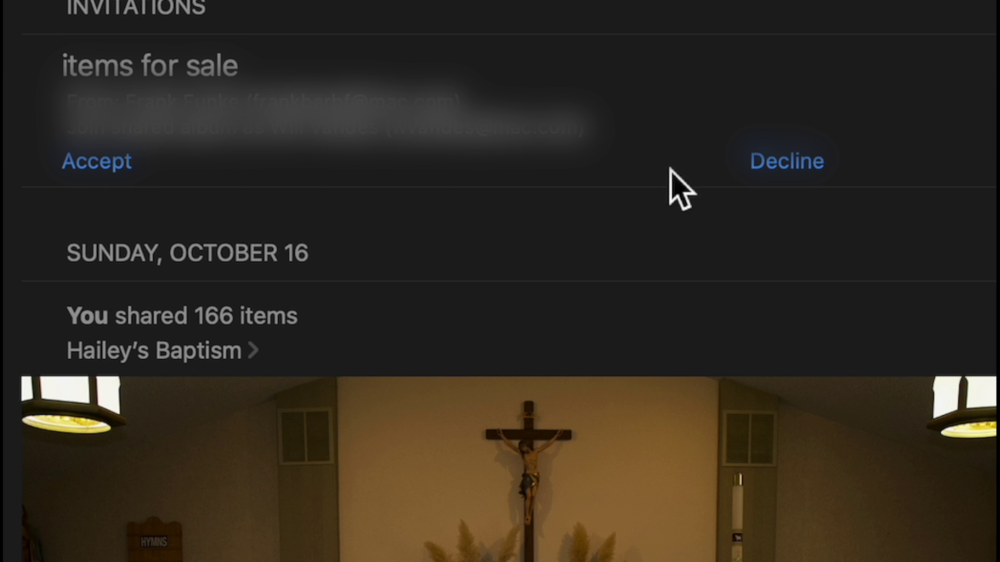
left_click(81, 162)
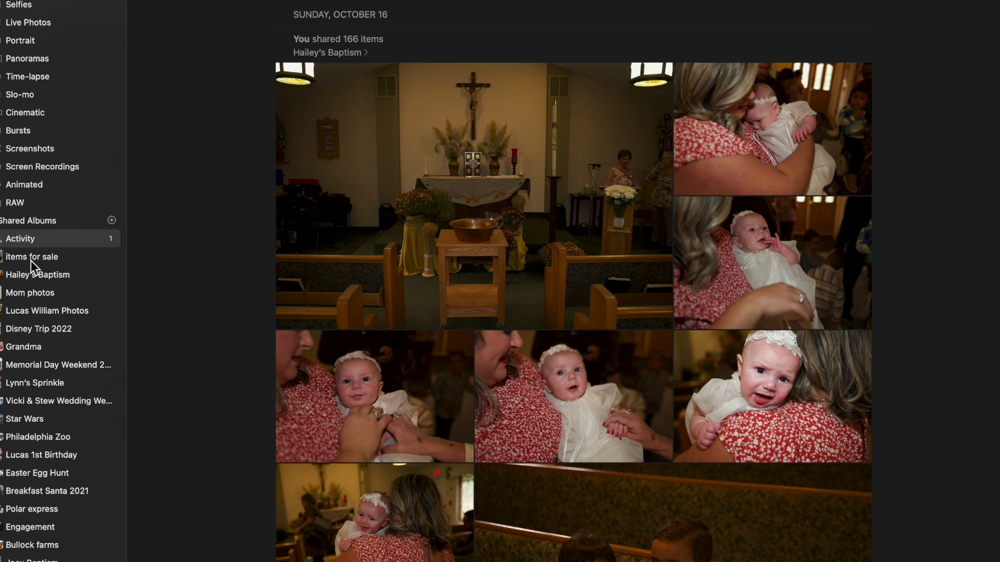
Open the 'items for sale' album and view the Yamaha EAD10 photo full size.
left_click(30, 257)
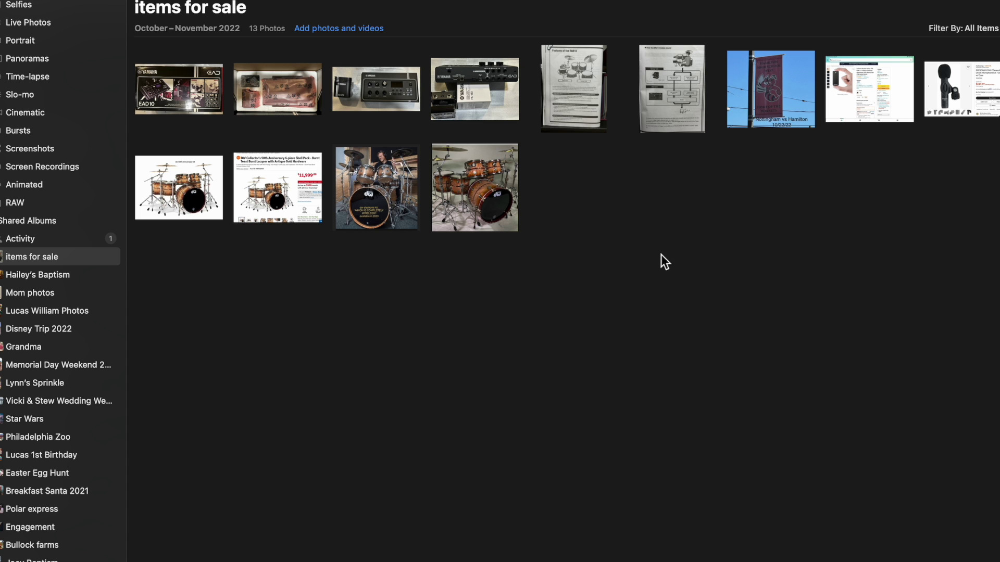
scroll(43, 267, "up", 2)
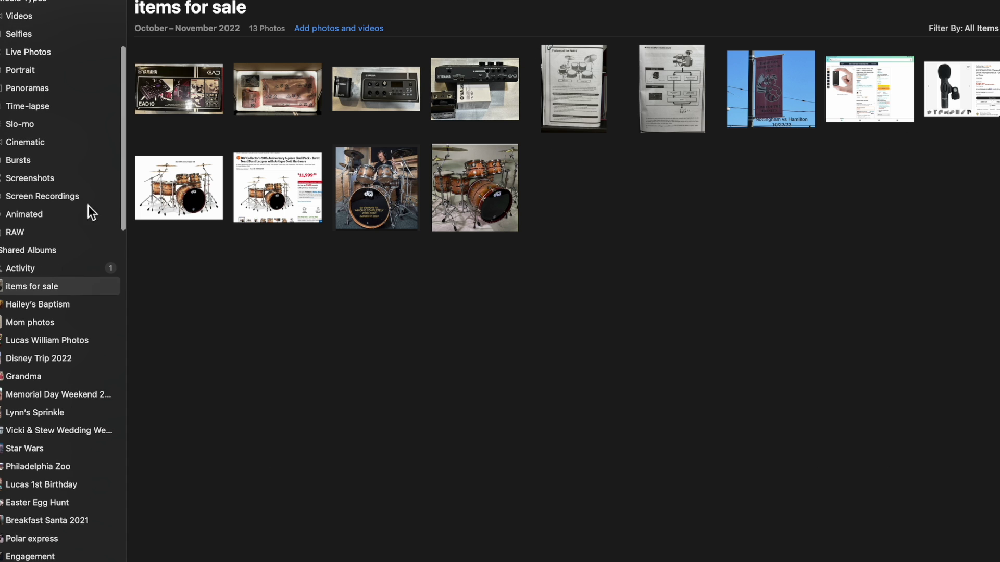
left_click(161, 95)
double_click(160, 96)
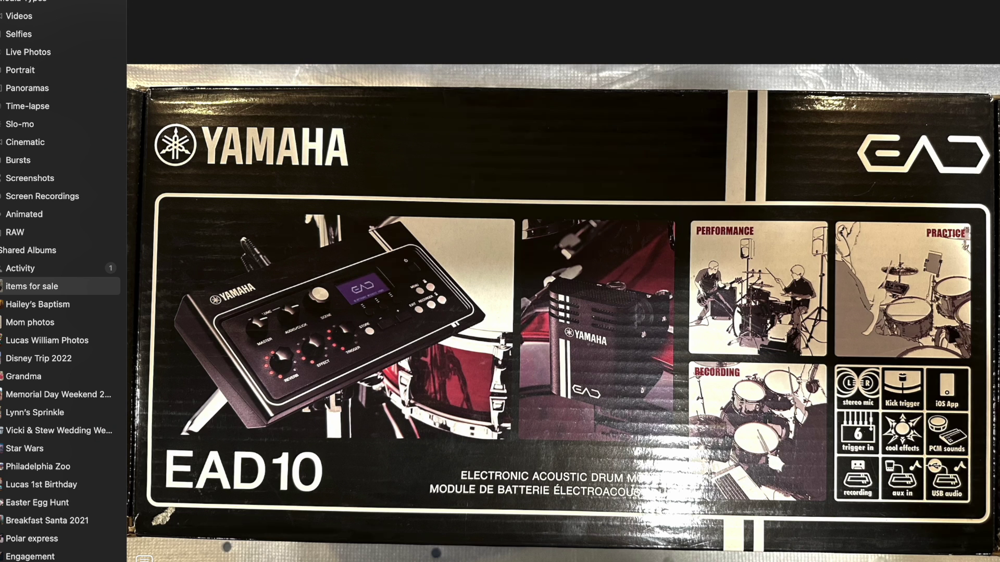
left_click(920, 1)
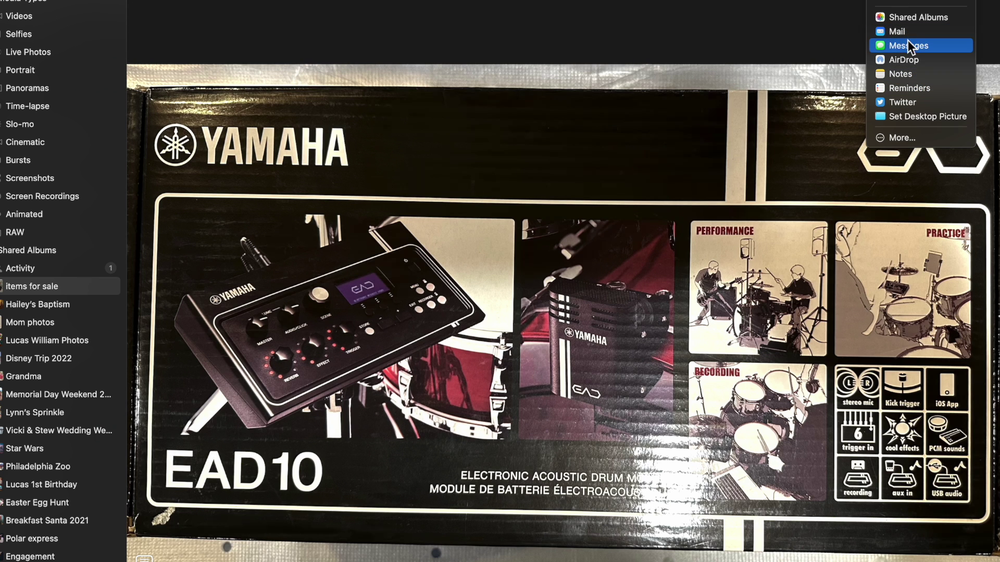
left_click(673, 50)
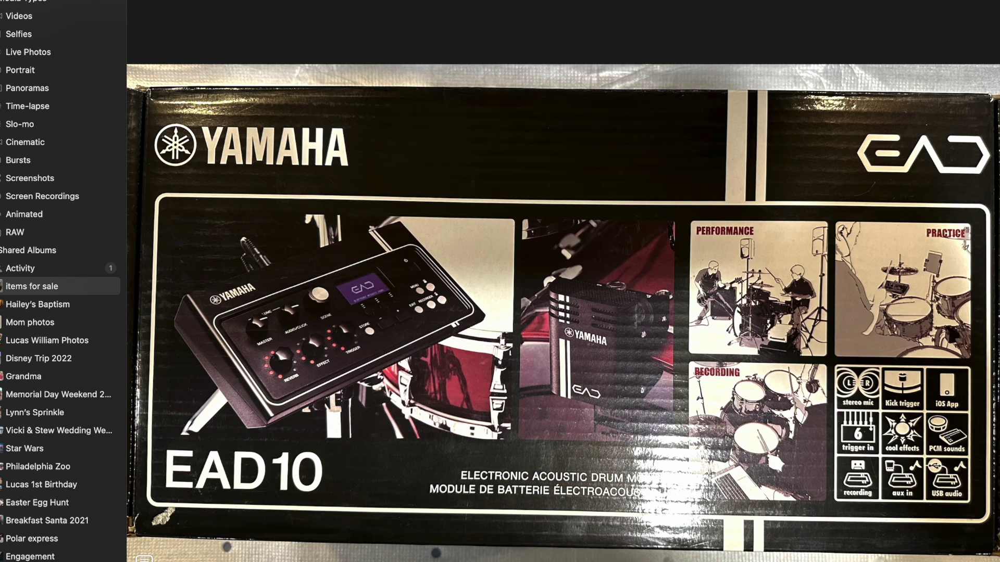
key("Escape")
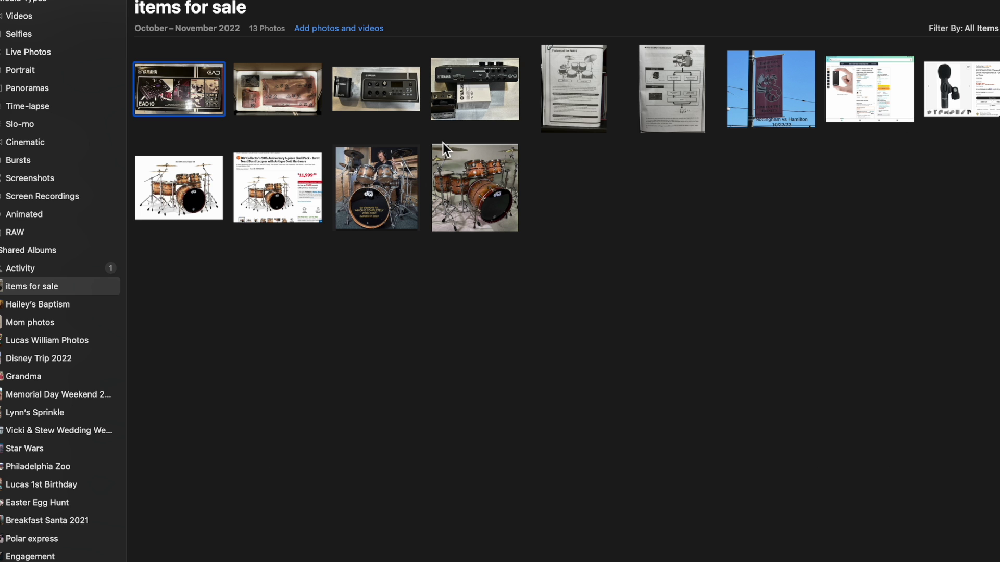
Add the jacket photo DSC01943.ARW to the album and preview it full size.
left_click(354, 28)
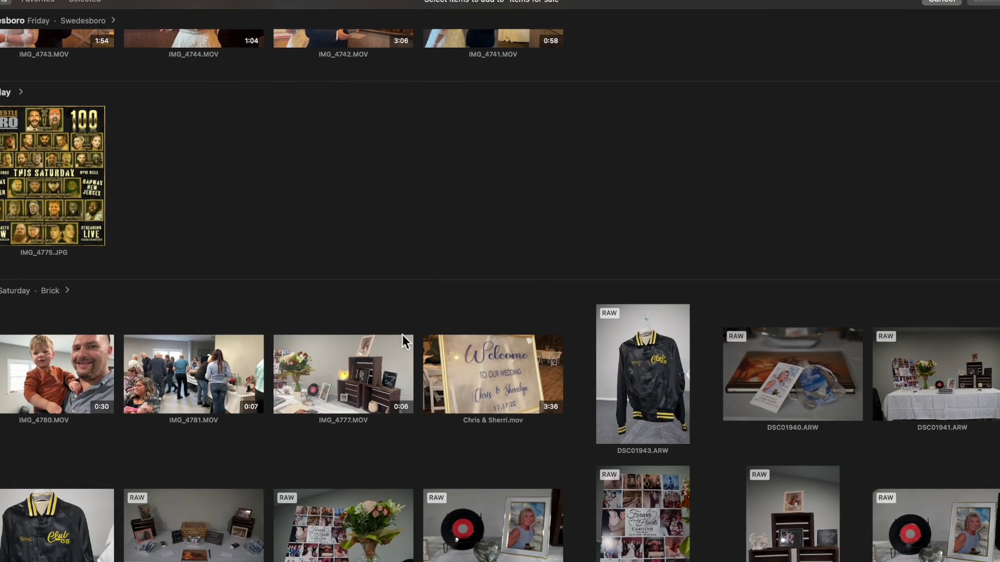
left_click(649, 362)
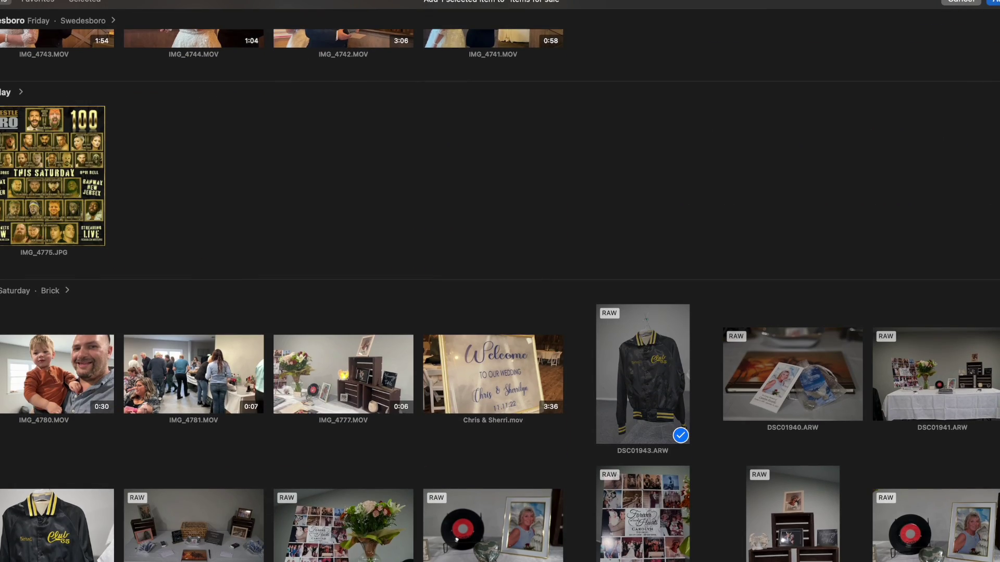
left_click(992, 1)
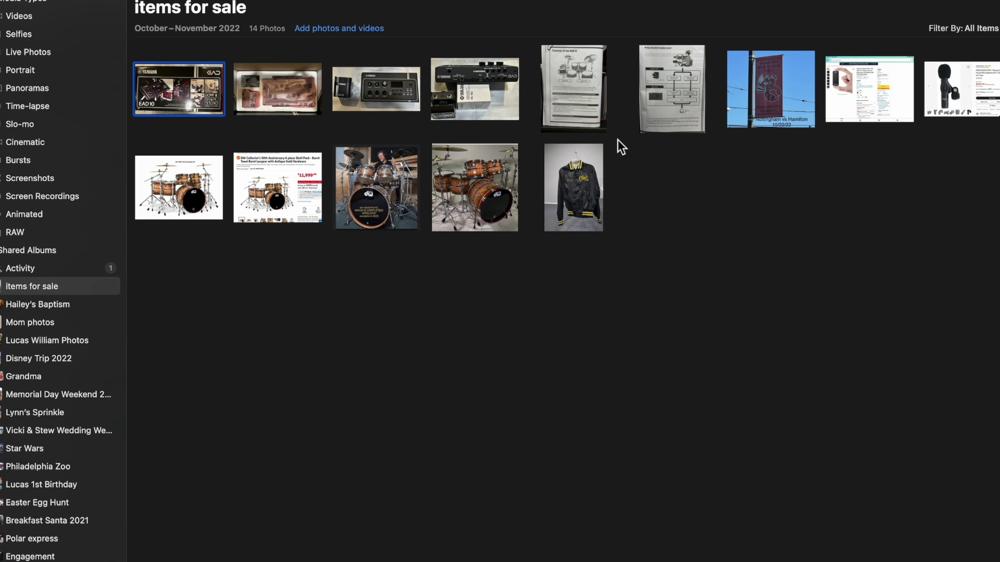
double_click(576, 180)
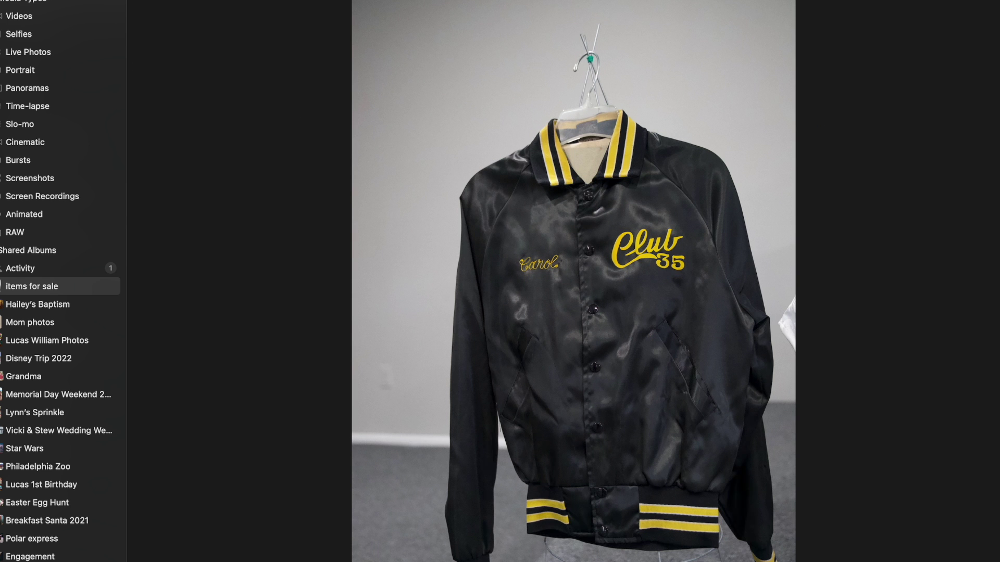
key("Escape")
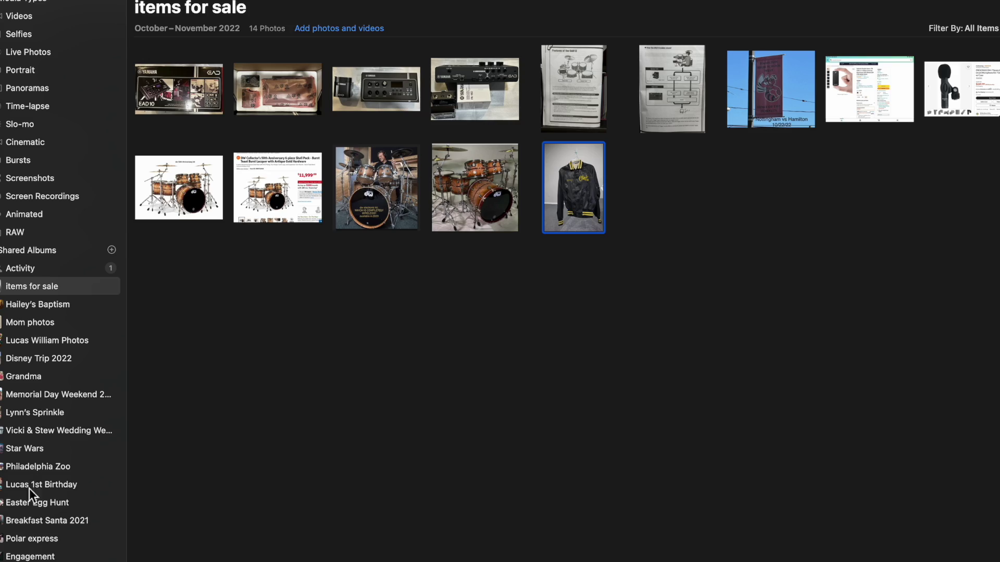
Open the Philadelphia Zoo album and scroll through its 50 photos and 26 videos.
left_click(30, 468)
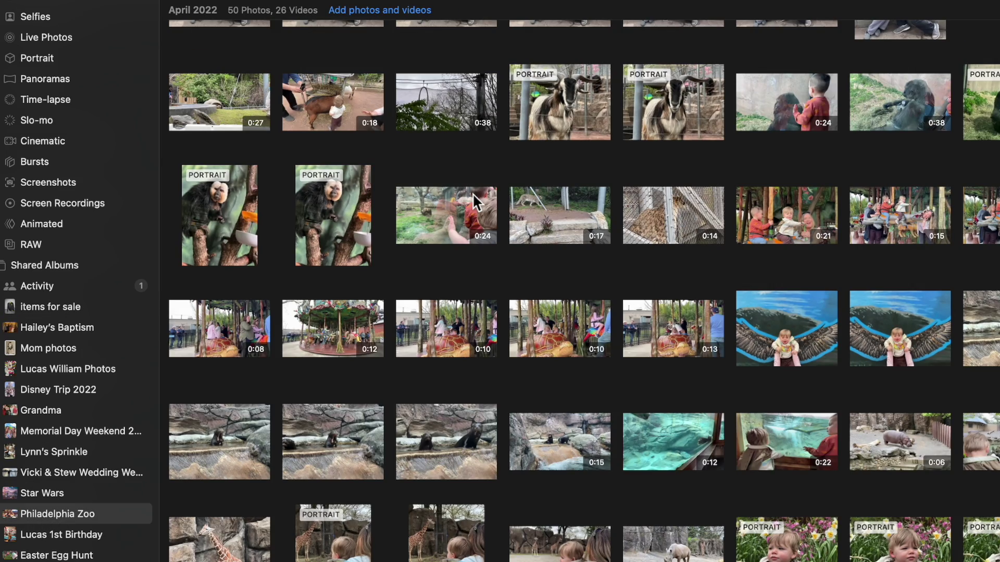
scroll(473, 193, "up", 5)
scroll(471, 191, "down", 5)
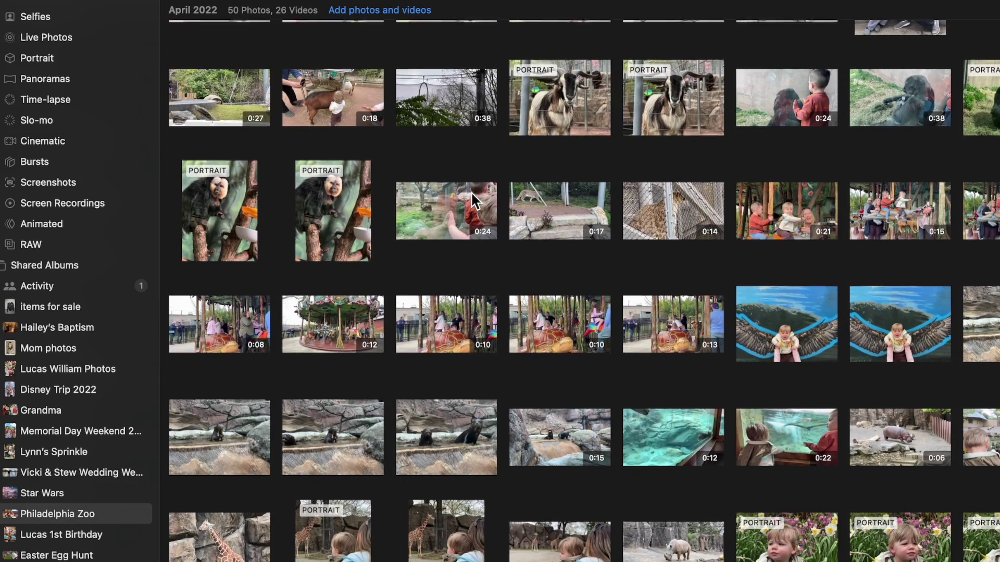
scroll(470, 192, "up", 1)
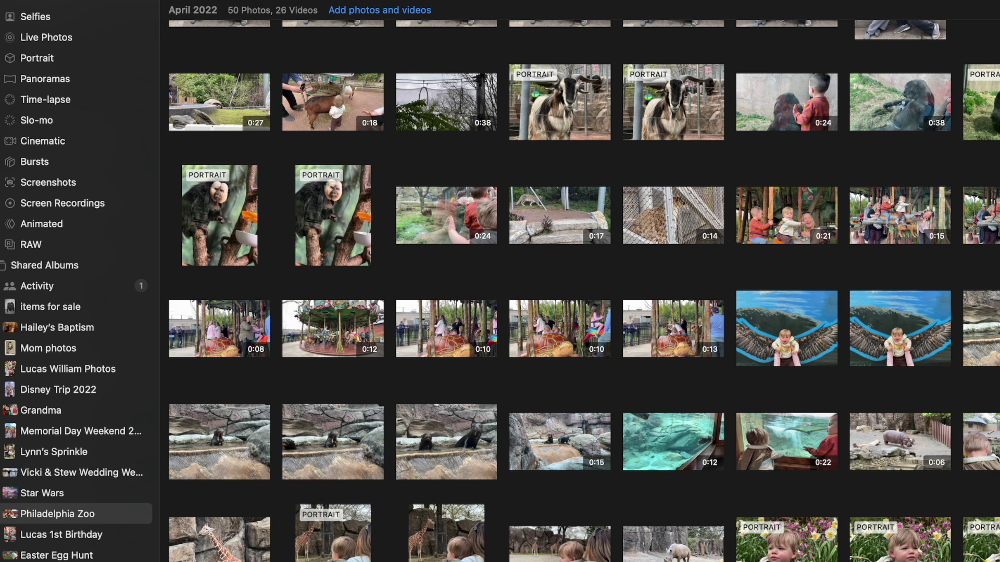
scroll(445, 327, "up", 6)
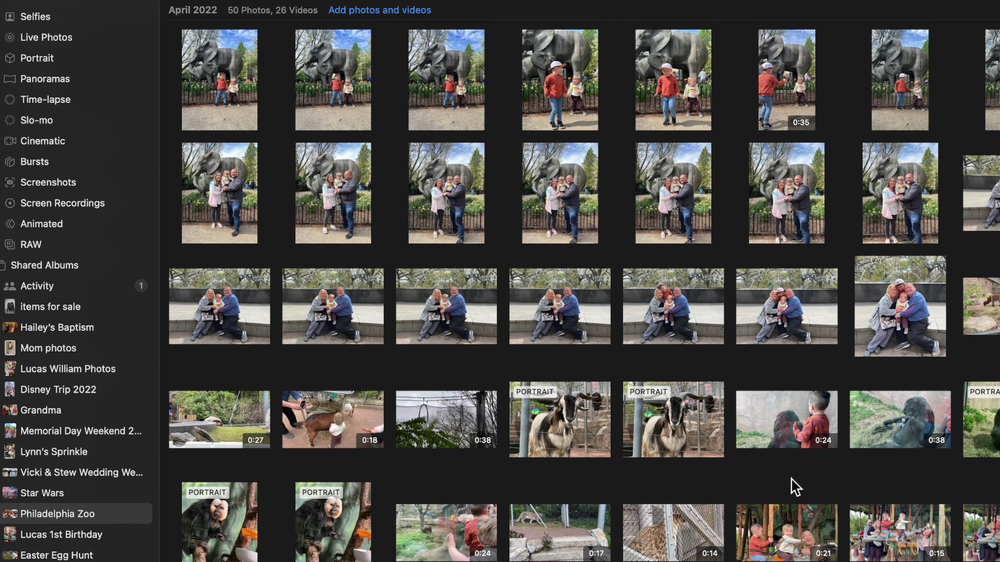